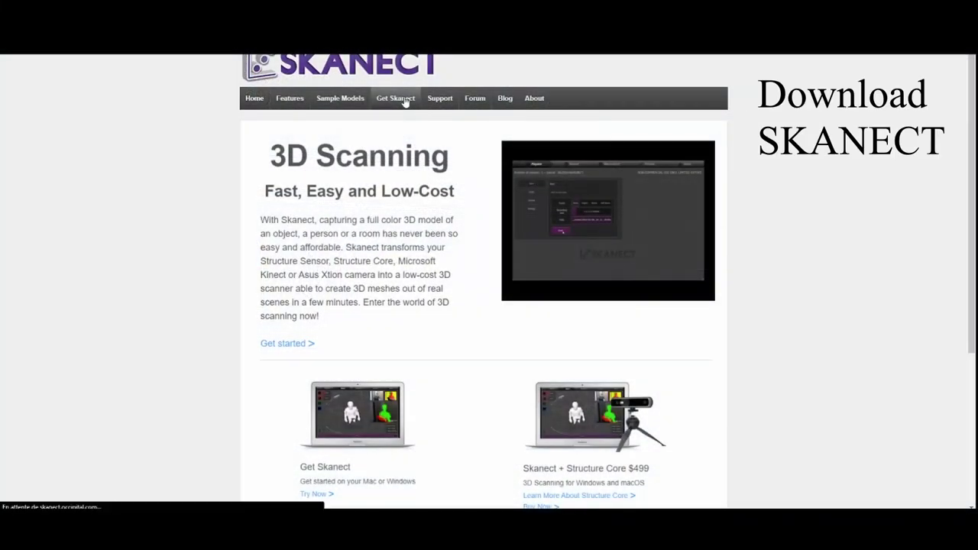
# Step: Scroll through the Get Skanect page and the Kinect SDK v1.8 download page, dismissing the downloads bar
pyautogui.scroll(-3, 638, 248)
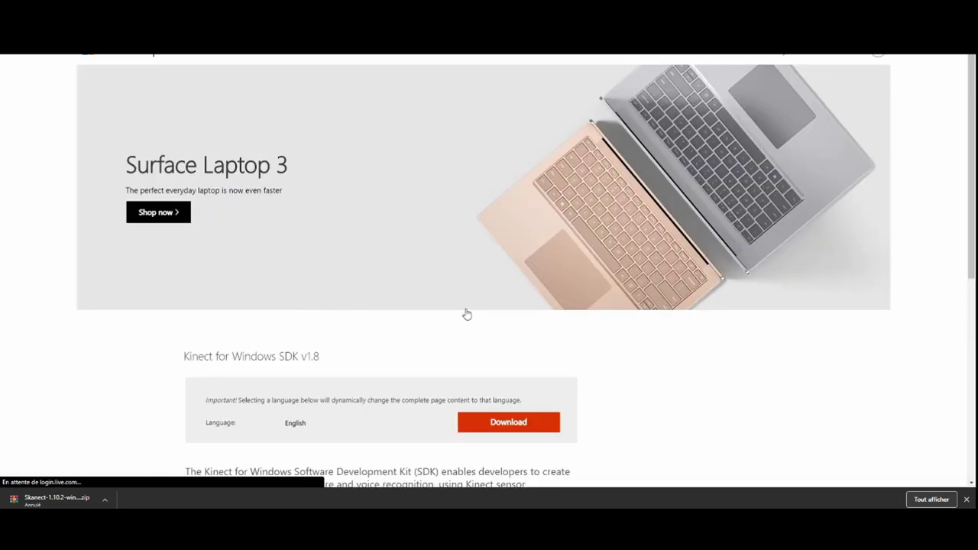
pyautogui.click(966, 500)
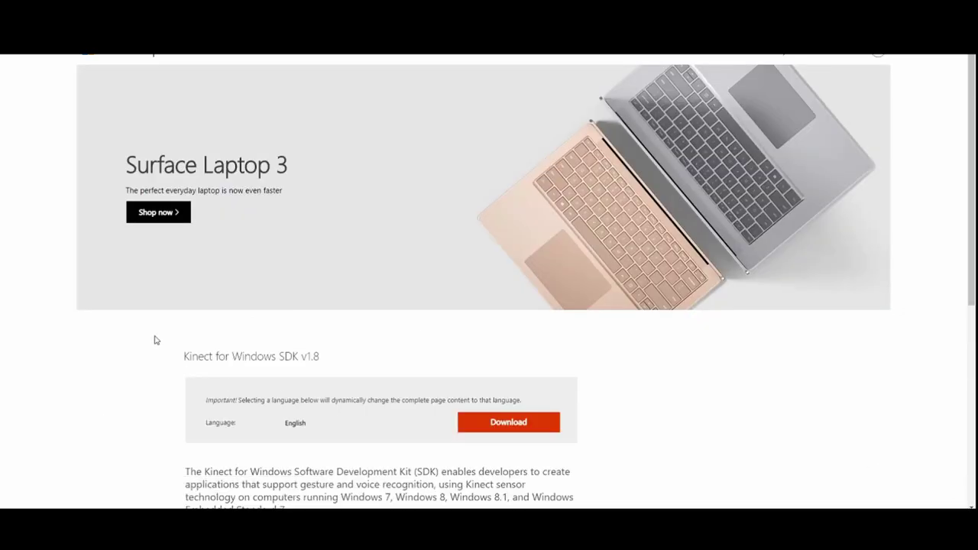
pyautogui.scroll(-2, 424, 319)
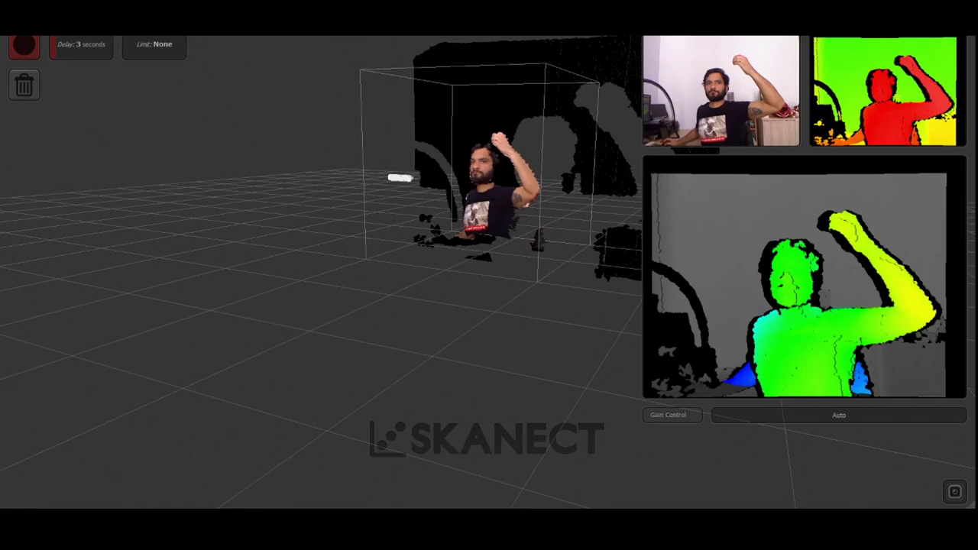
# Step: Record a live Kinect scan of the seated person and orbit the finished bust mesh
pyautogui.click(25, 46)
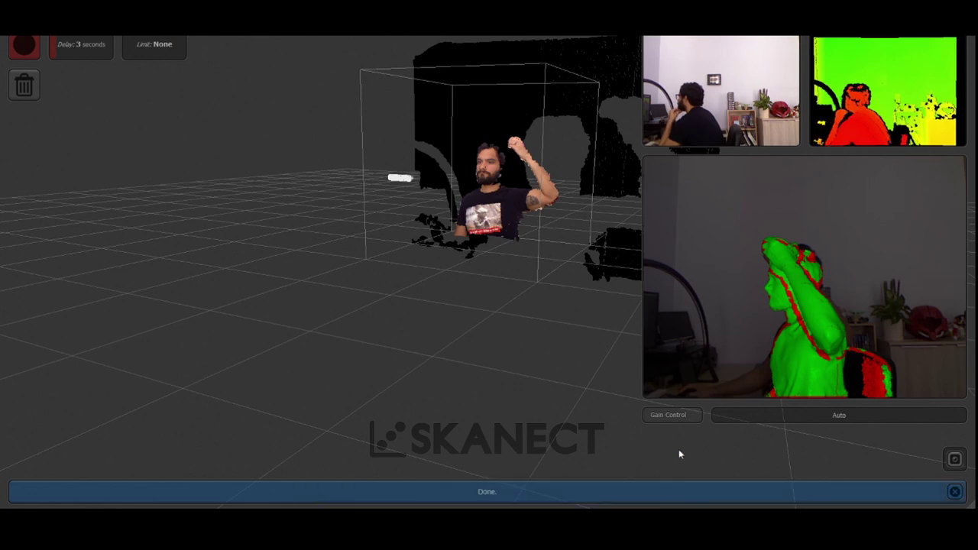
pyautogui.moveTo(505, 231); pyautogui.dragTo(588, 221)
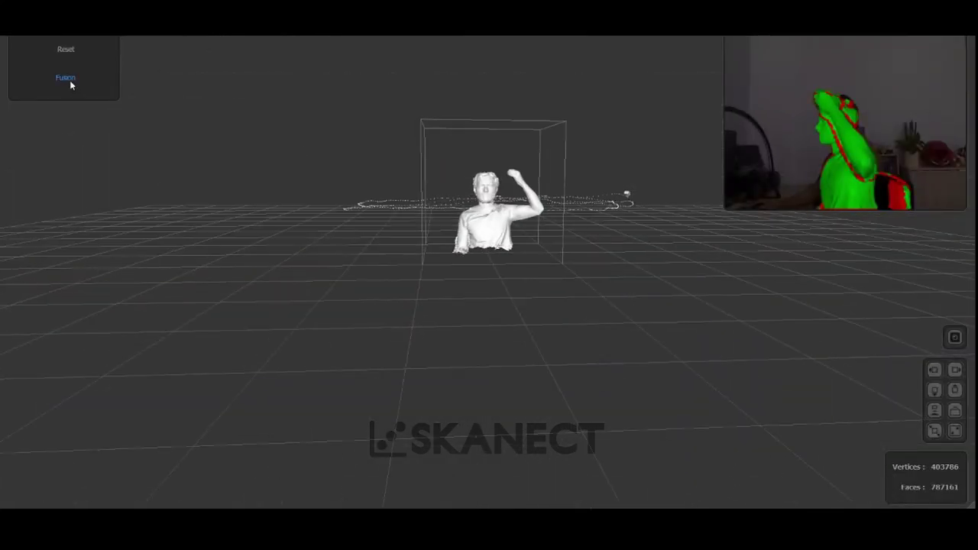
# Step: Fuse the scan into a mesh and fill its holes
pyautogui.click(106, 89)
pyautogui.click(163, 191)
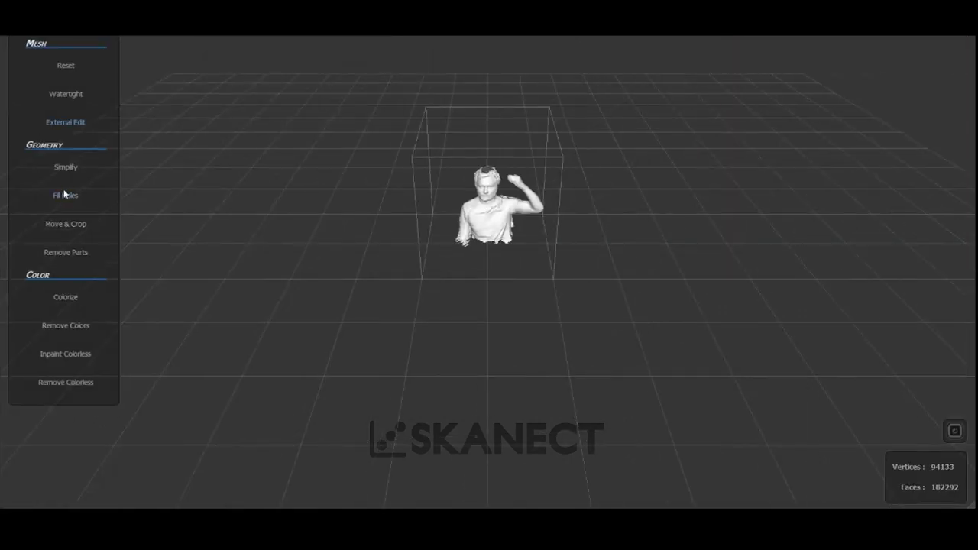
pyautogui.click(65, 194)
pyautogui.click(161, 220)
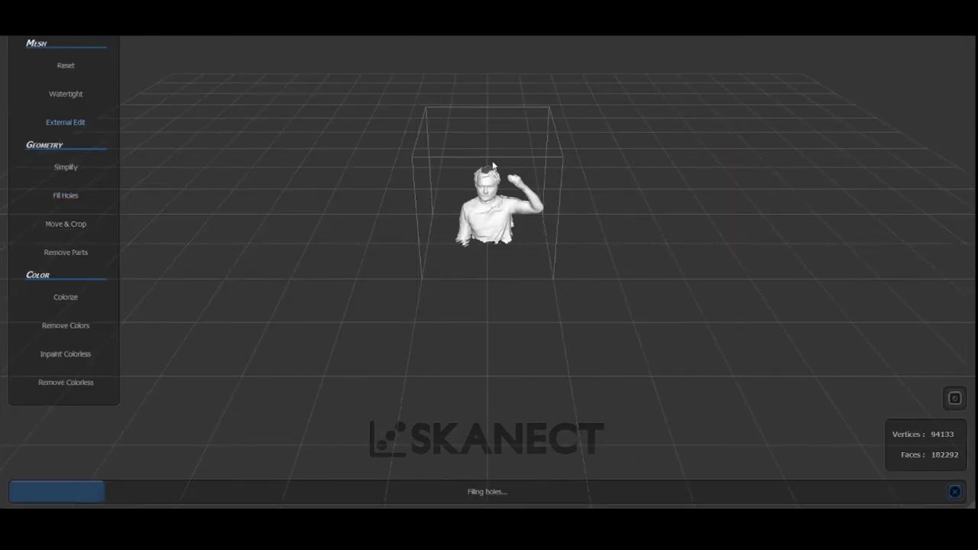
pyautogui.scroll(2, 493, 165)
pyautogui.moveTo(493, 165); pyautogui.dragTo(453, 203)
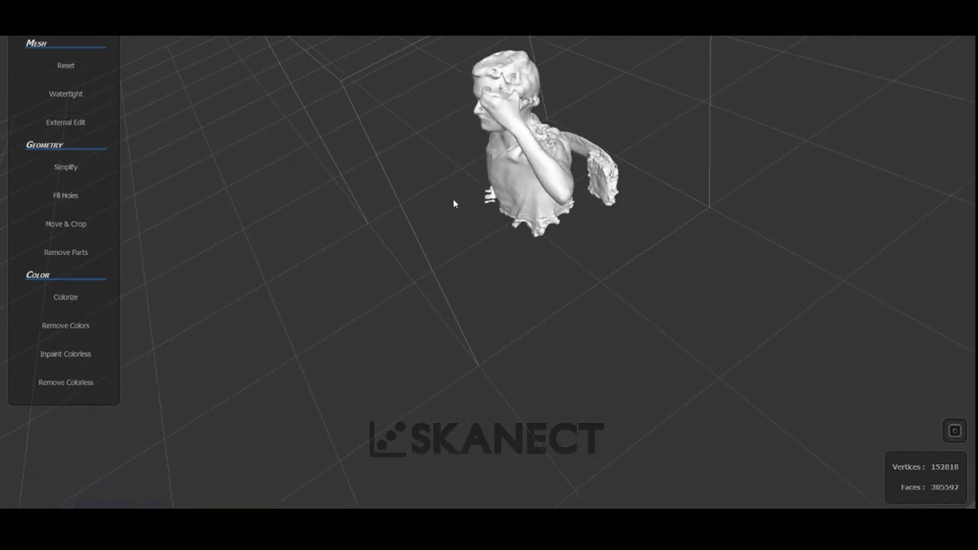
# Step: Crop the bust flat at the ground with a 10% vertical offset and check for stray parts
pyautogui.click(65, 224)
pyautogui.moveTo(161, 185); pyautogui.dragTo(170, 185)
pyautogui.moveTo(458, 244); pyautogui.dragTo(488, 252)
pyautogui.click(173, 233)
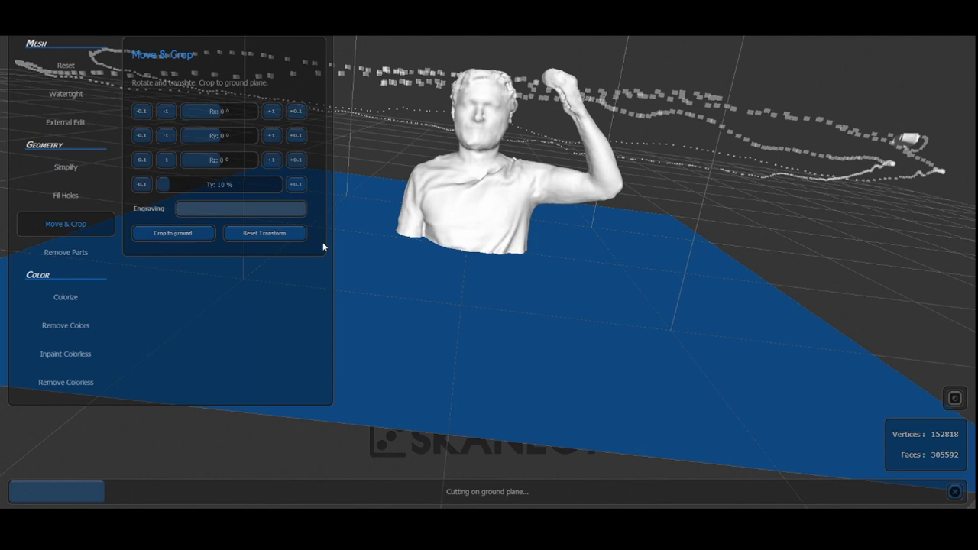
pyautogui.click(60, 252)
pyautogui.moveTo(607, 253); pyautogui.dragTo(522, 354)
# Step: Simplify the bust mesh down to 51000 faces
pyautogui.click(77, 168)
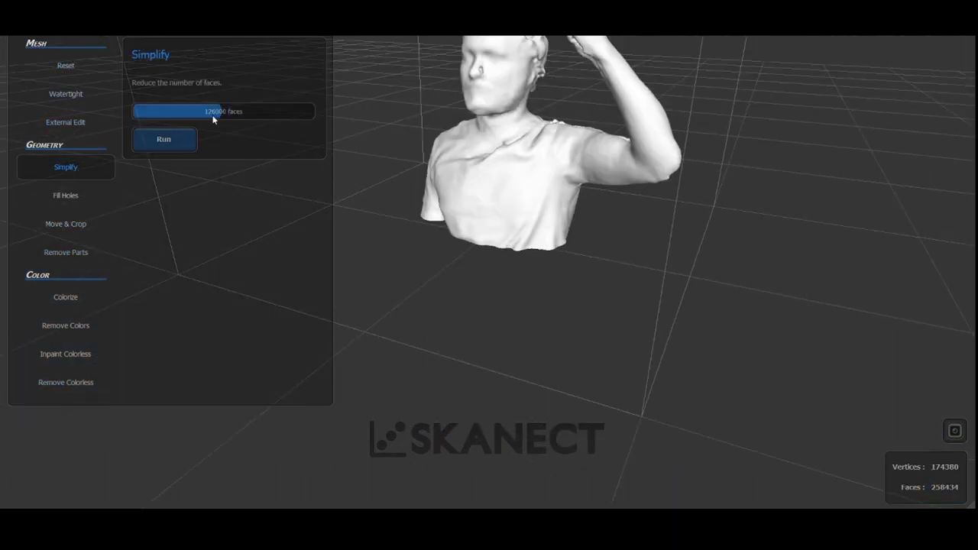
pyautogui.click(165, 139)
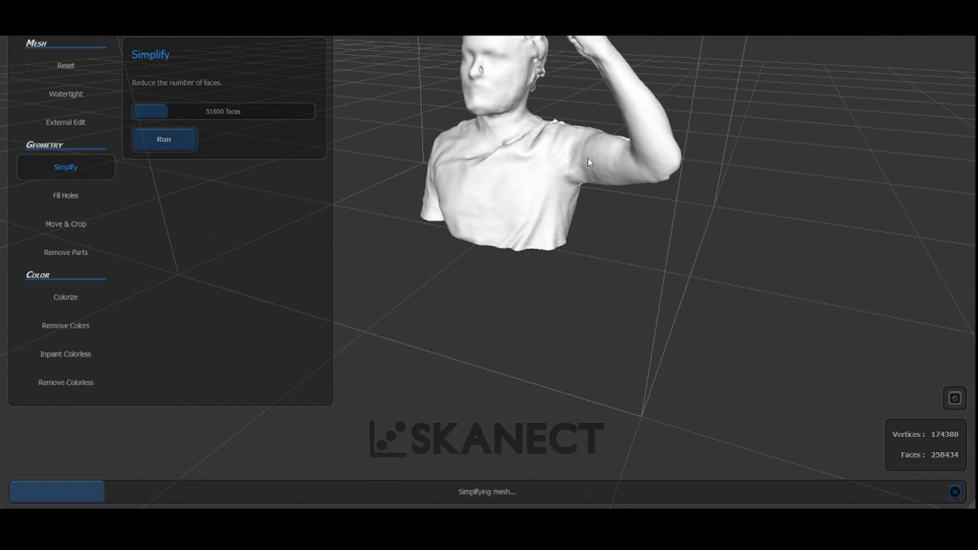
pyautogui.click(181, 113)
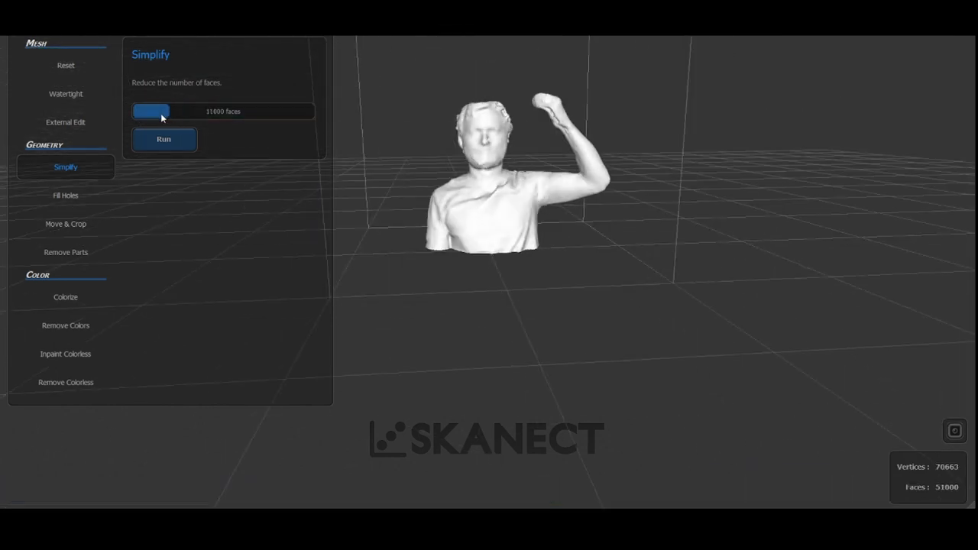
pyautogui.moveTo(477, 200); pyautogui.dragTo(417, 104)
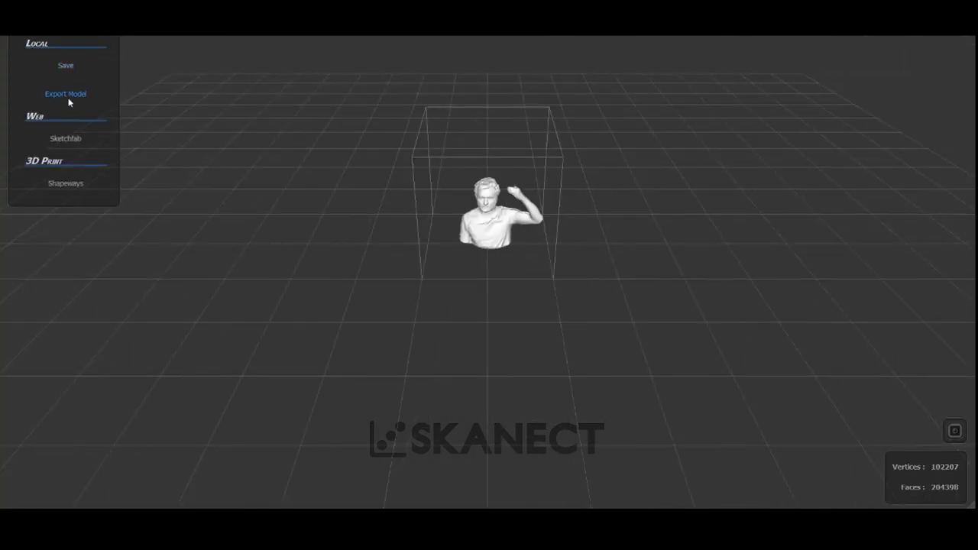
# Step: Export the bust as an STL reduced to 16000 faces, saved as model.stl
pyautogui.click(68, 95)
pyautogui.click(267, 124)
pyautogui.moveTo(309, 182); pyautogui.dragTo(263, 188)
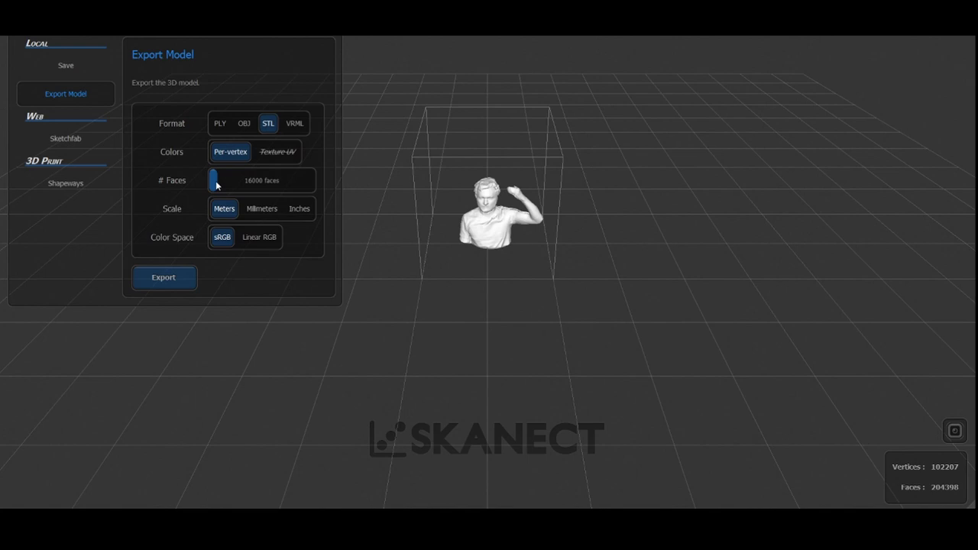
pyautogui.click(163, 279)
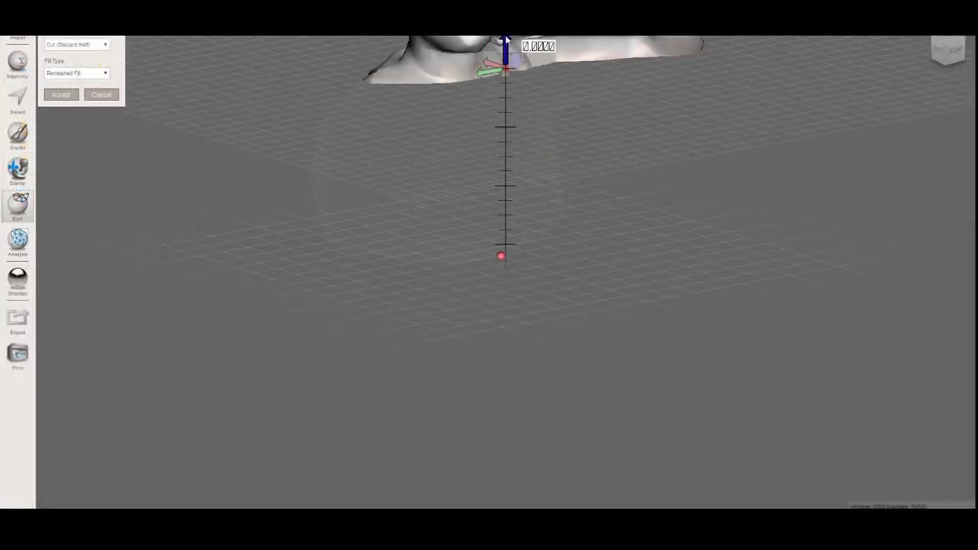
# Step: Plane-cut the bust at -0.2500 and select the triangles around the small chest hole
pyautogui.moveTo(525, 44); pyautogui.dragTo(526, 179)
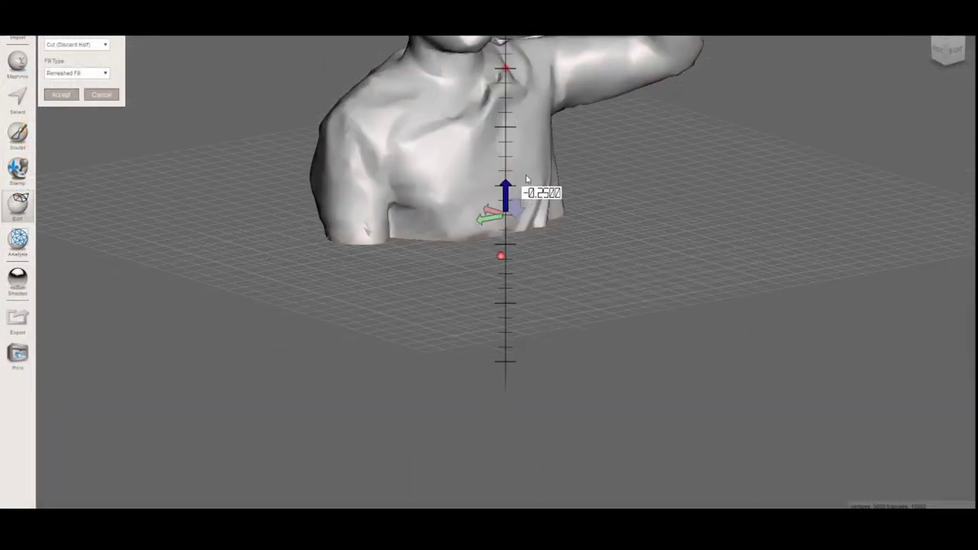
pyautogui.click(61, 94)
pyautogui.moveTo(78, 112); pyautogui.dragTo(447, 266, button='right')
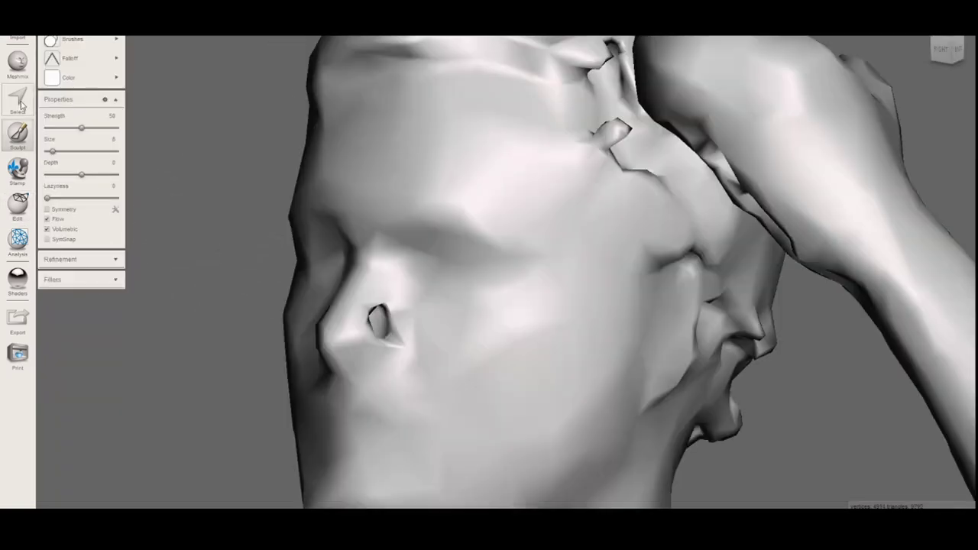
pyautogui.click(388, 311)
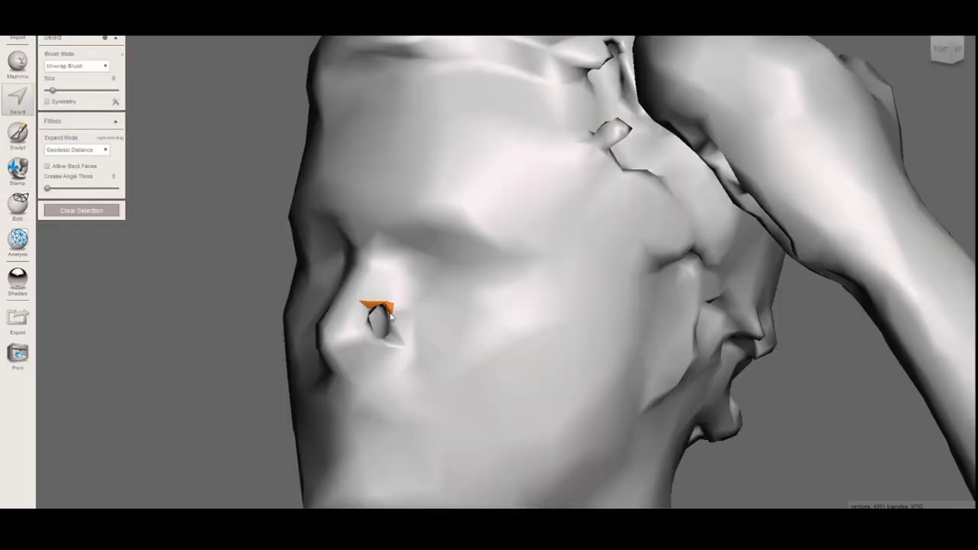
pyautogui.moveTo(371, 323); pyautogui.dragTo(153, 252, button='right')
# Step: Flat-fill the chest hole with the Inspector, then bring up Units/Dimensions
pyautogui.click(19, 241)
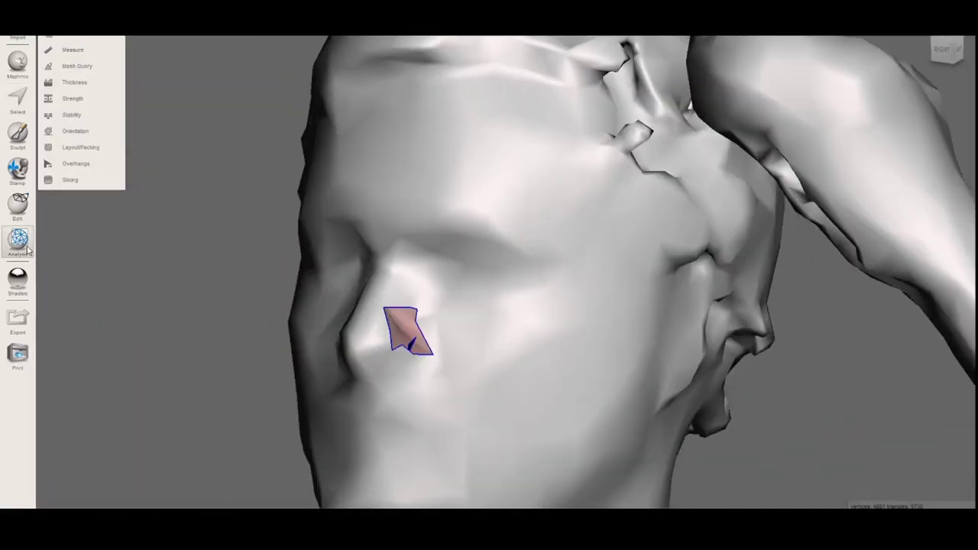
pyautogui.click(69, 19)
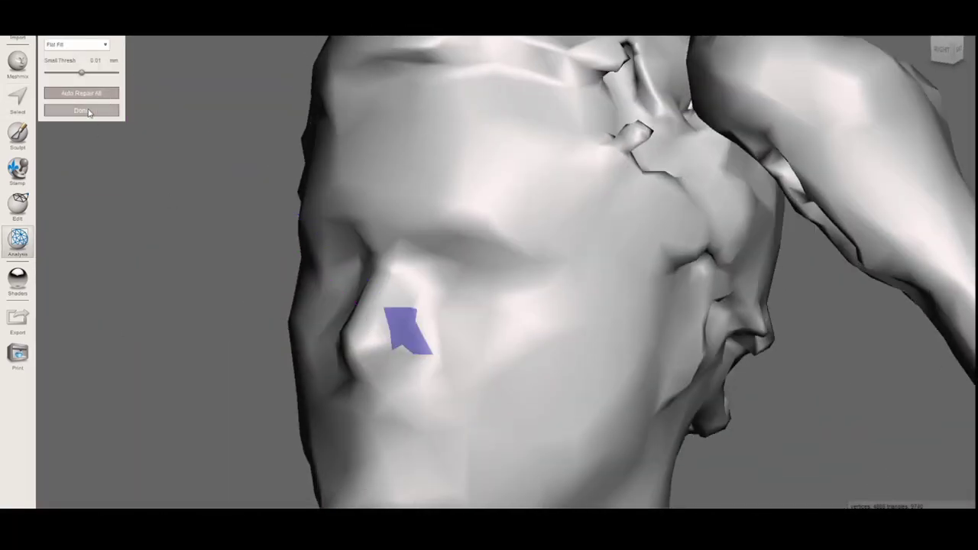
pyautogui.click(81, 111)
pyautogui.moveTo(465, 364); pyautogui.dragTo(548, 355, button='right')
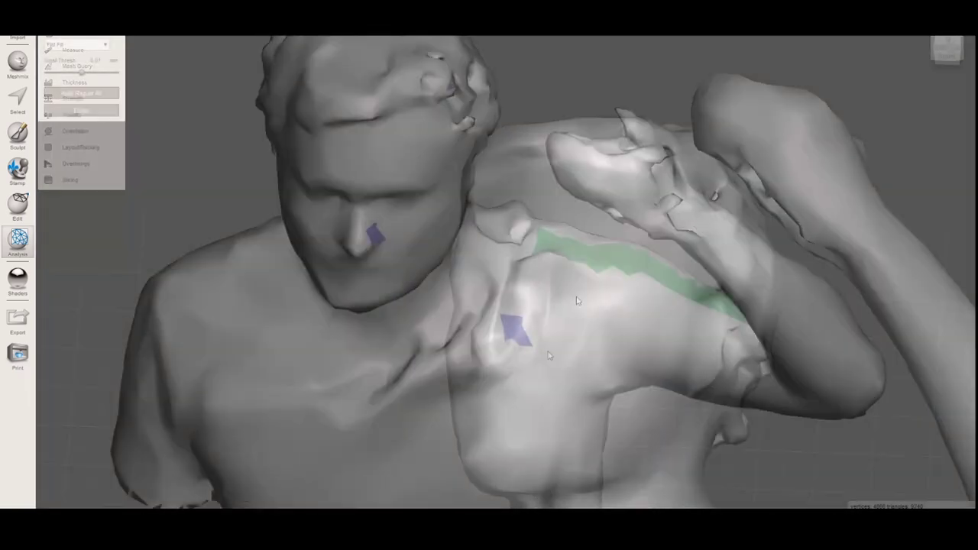
pyautogui.moveTo(577, 301); pyautogui.dragTo(499, 93, button='right')
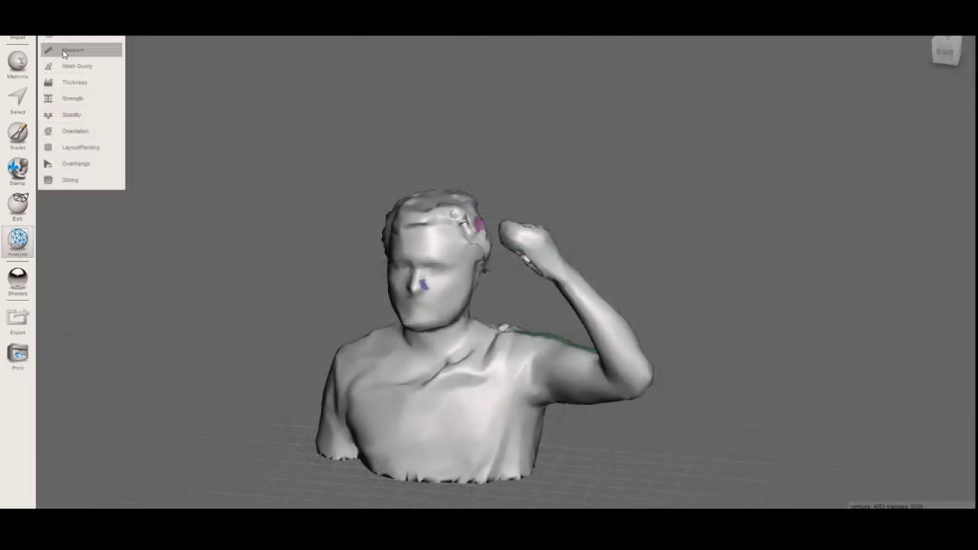
pyautogui.click(69, 47)
# Step: Confirm the bust's X size and apply a Shape Preserving percentage Reduce to the mesh
pyautogui.press('Return')
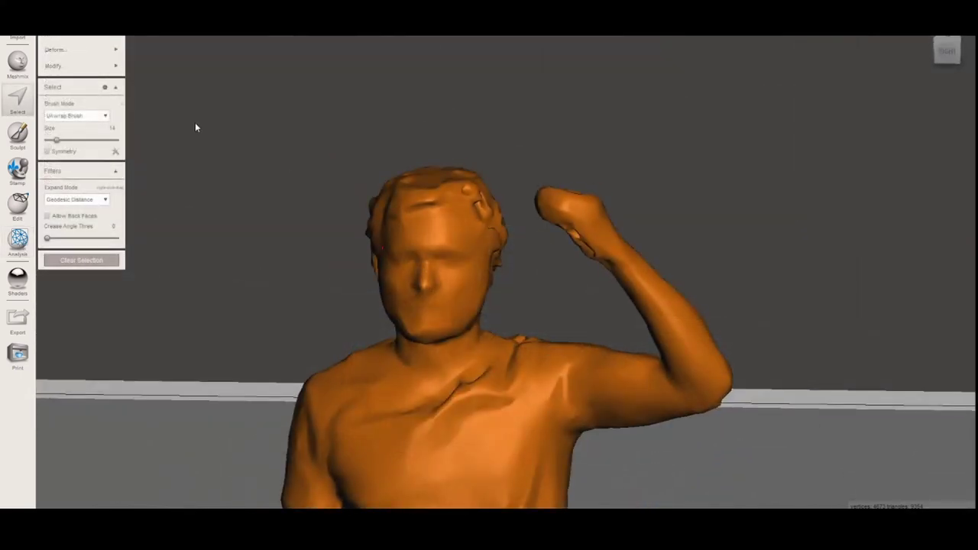
pyautogui.click(53, 65)
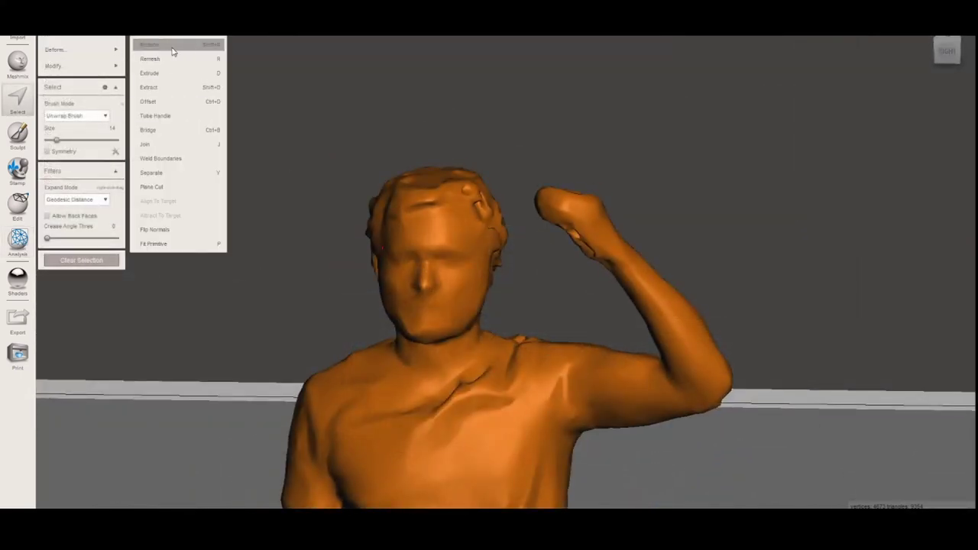
pyautogui.click(175, 146)
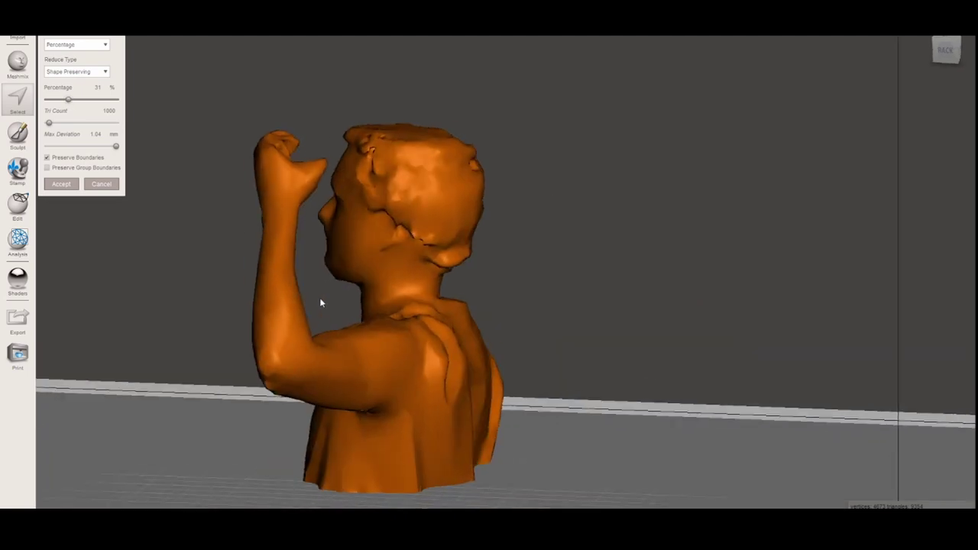
pyautogui.moveTo(321, 304); pyautogui.dragTo(622, 292, button='right')
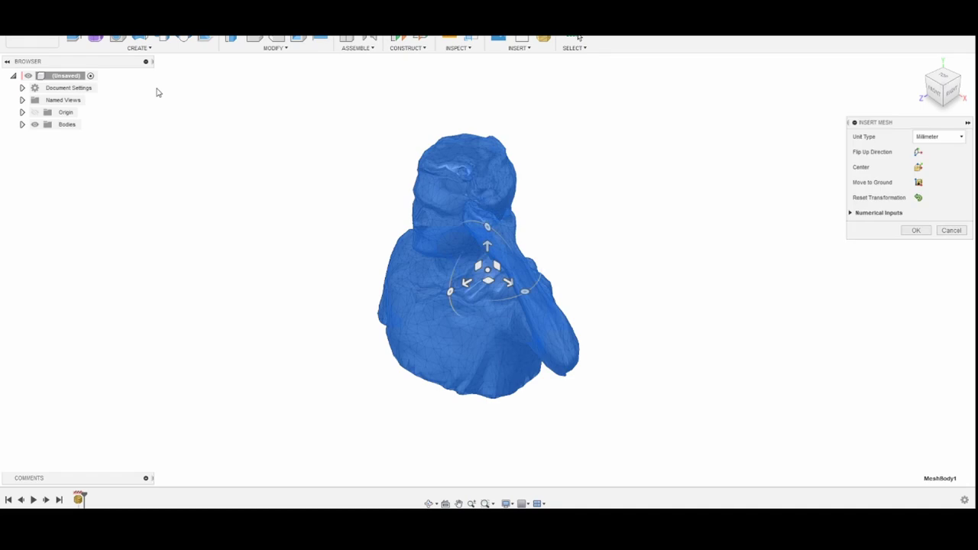
# Step: Place the bust mesh and turn off design history capture on the root component
pyautogui.click(915, 230)
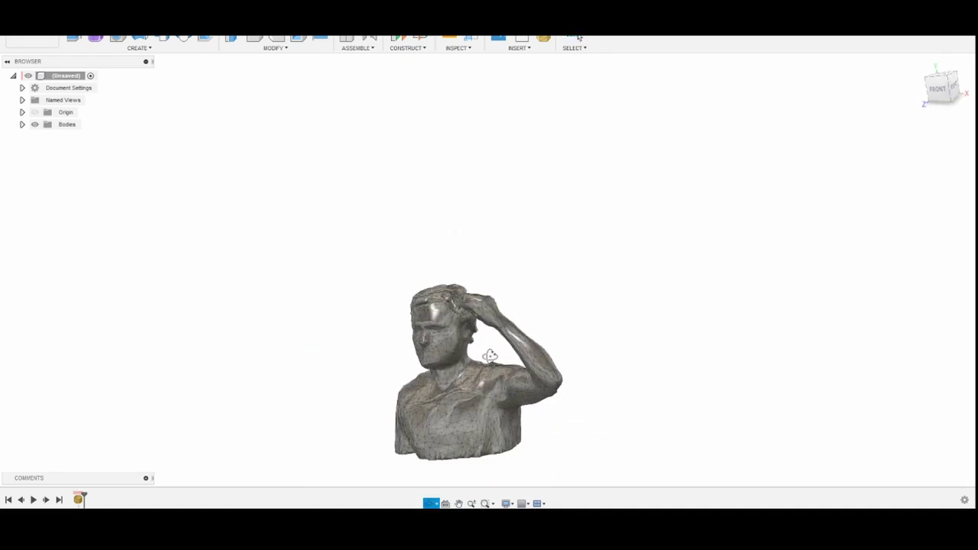
pyautogui.rightClick(70, 77)
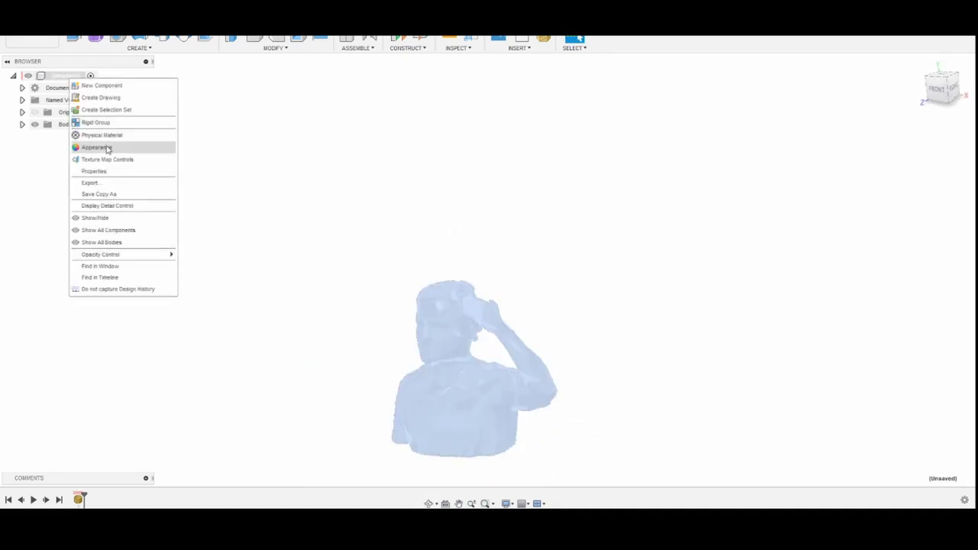
pyautogui.click(118, 289)
pyautogui.click(499, 265)
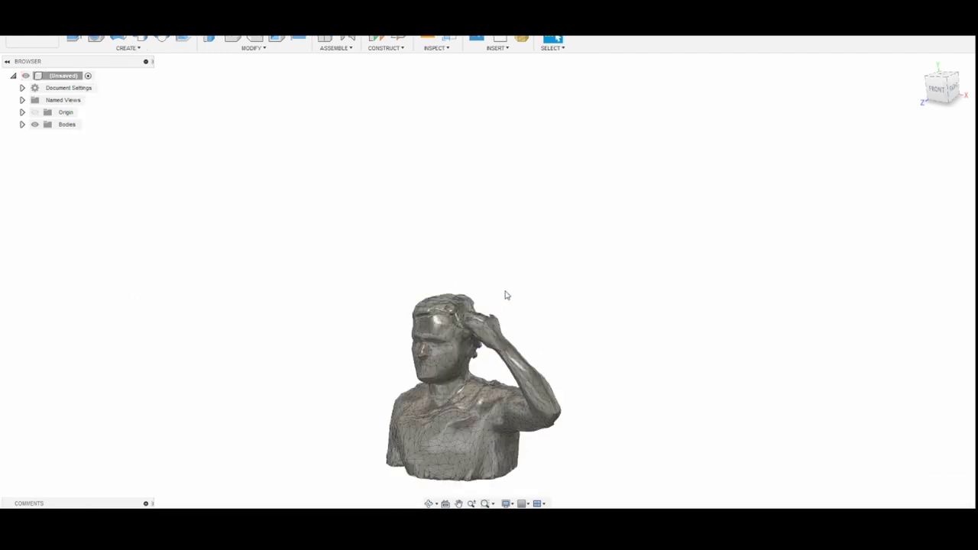
# Step: Convert the bust mesh into a solid body with Mesh to BRep
pyautogui.keyDown('shift'); pyautogui.moveTo(504, 293); pyautogui.dragTo(405, 300, button='middle'); pyautogui.keyUp('shift')
pyautogui.click(128, 18)
pyautogui.click(221, 47)
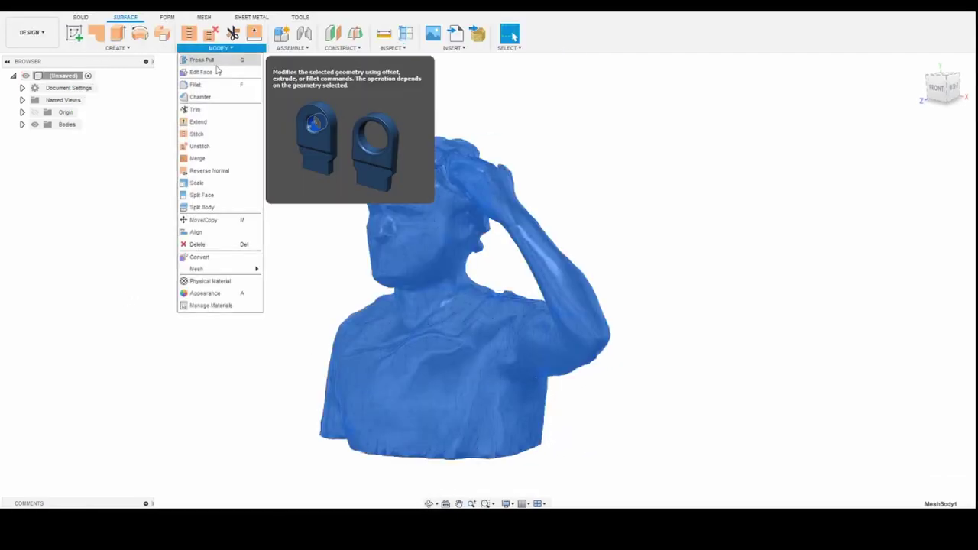
pyautogui.moveTo(218, 267)
pyautogui.click(317, 269)
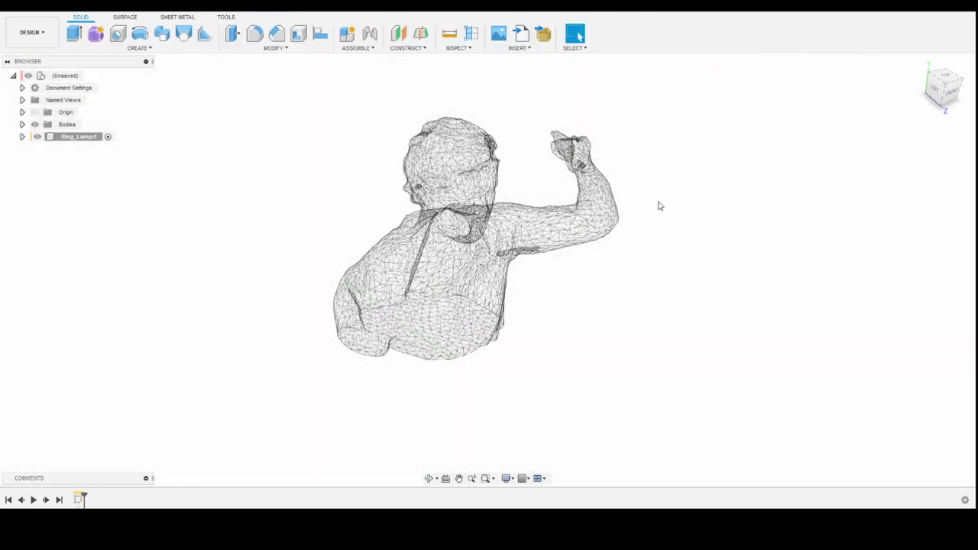
# Step: Create an offset plane from XZ raised about 80 mm to the bust's hand
pyautogui.click(512, 381)
pyautogui.moveTo(528, 371); pyautogui.dragTo(554, 114)
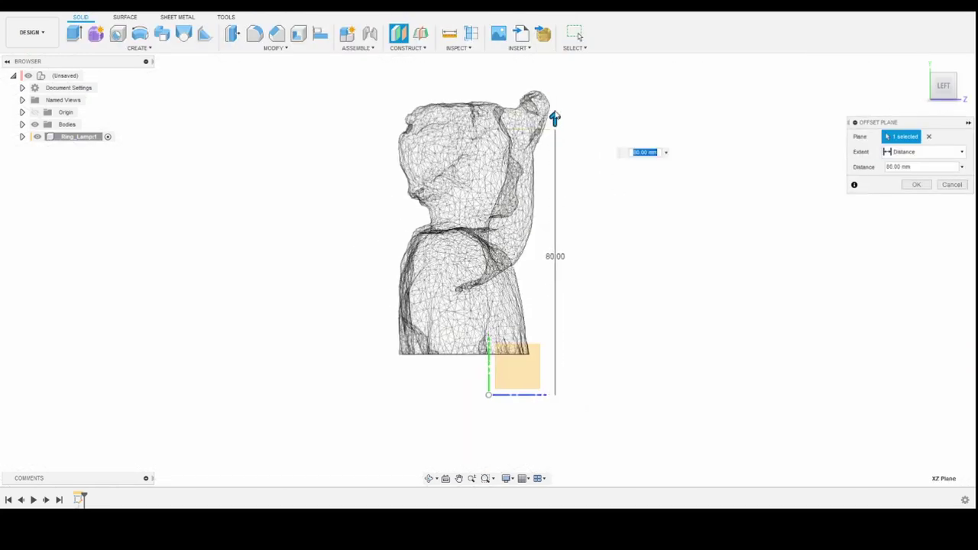
pyautogui.scroll(5, 582, 138)
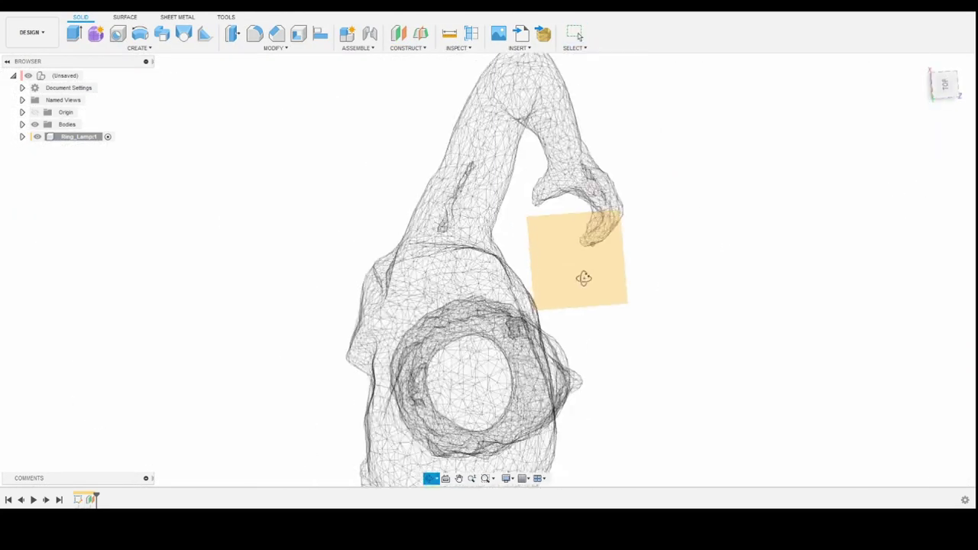
pyautogui.scroll(3, 577, 229)
# Step: Sketch a 22.5 mm circle at the hand and join the lamp cup to the bust
pyautogui.press('c')
pyautogui.click(539, 185)
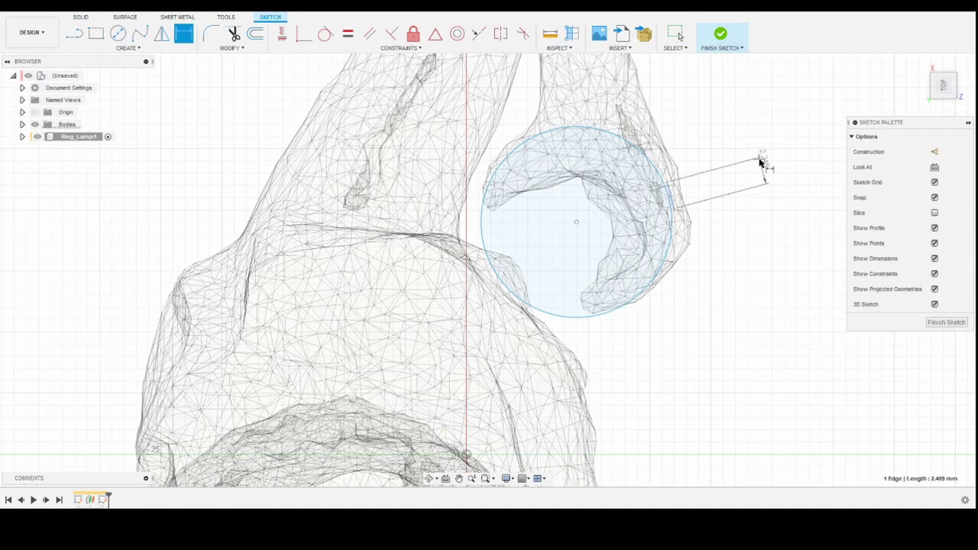
pyautogui.write('22.5')
pyautogui.press('Return')
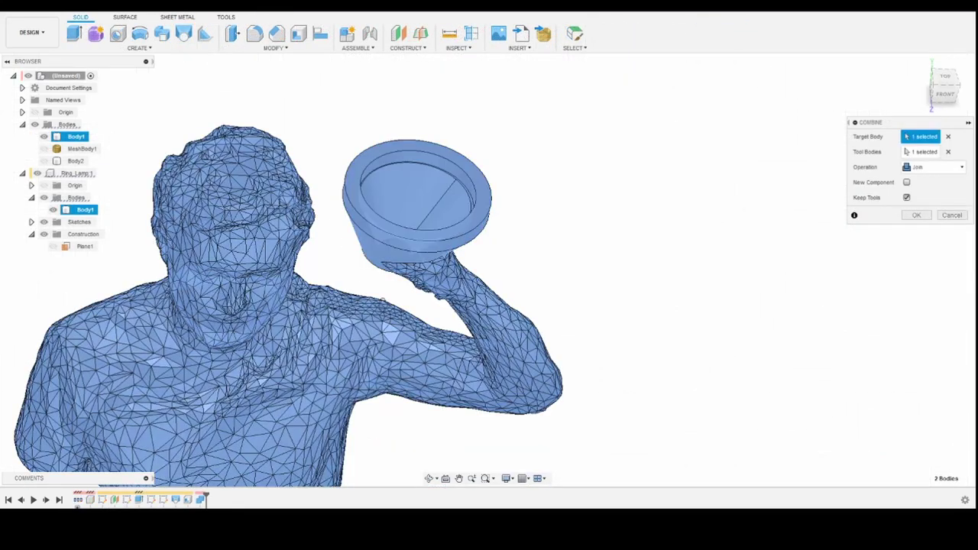
pyautogui.click(911, 217)
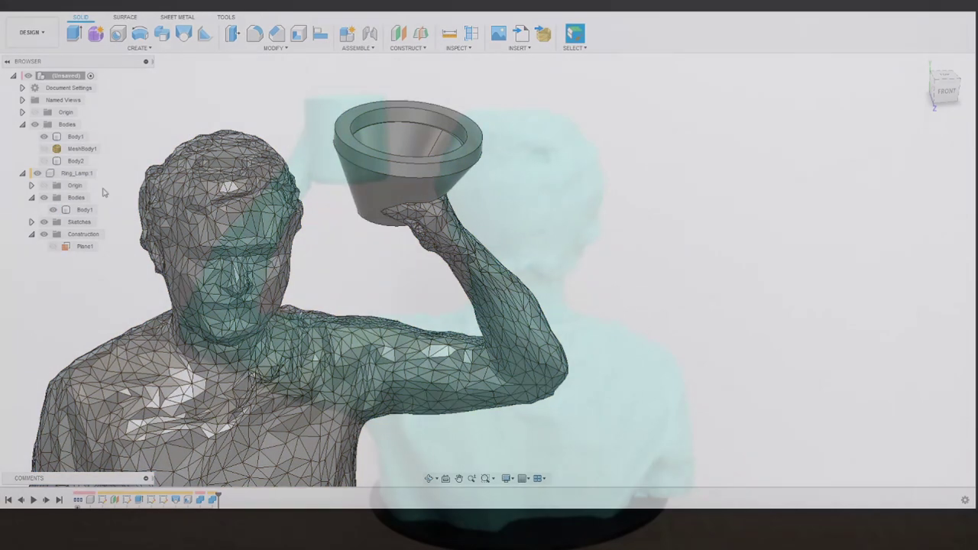